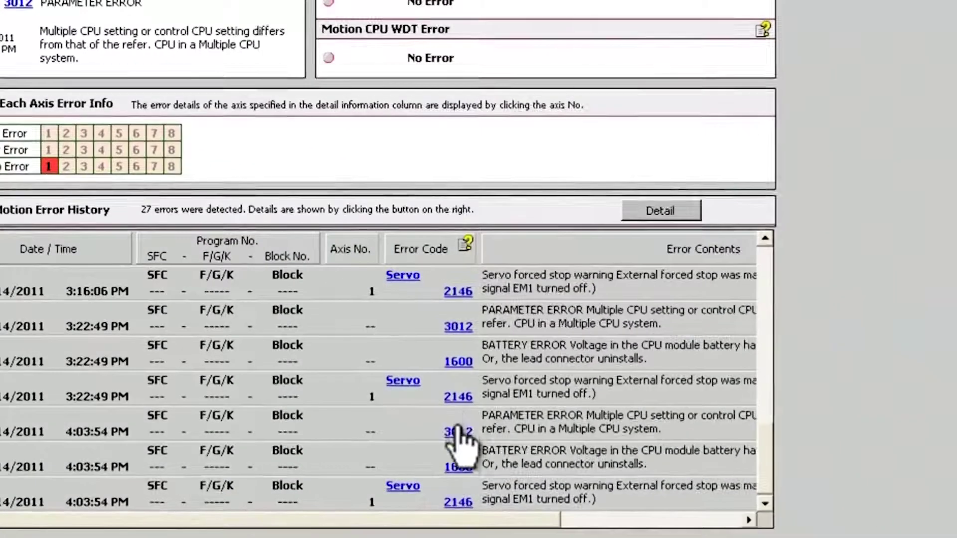
# - Read the help for motion error 3012, and in GX Works2's PLC diagnostics read the help for PLC No.1's current error
pyautogui.click(355, 386)
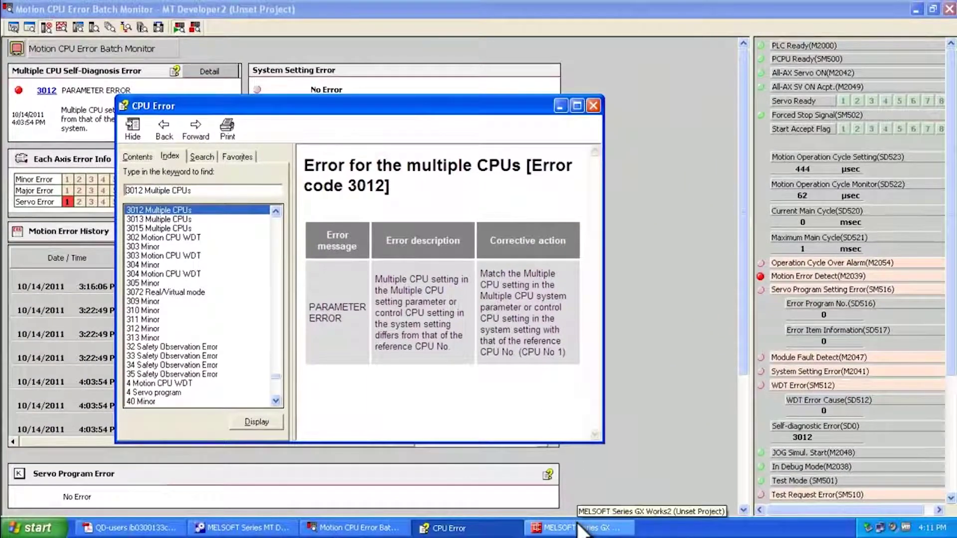
pyautogui.click(578, 526)
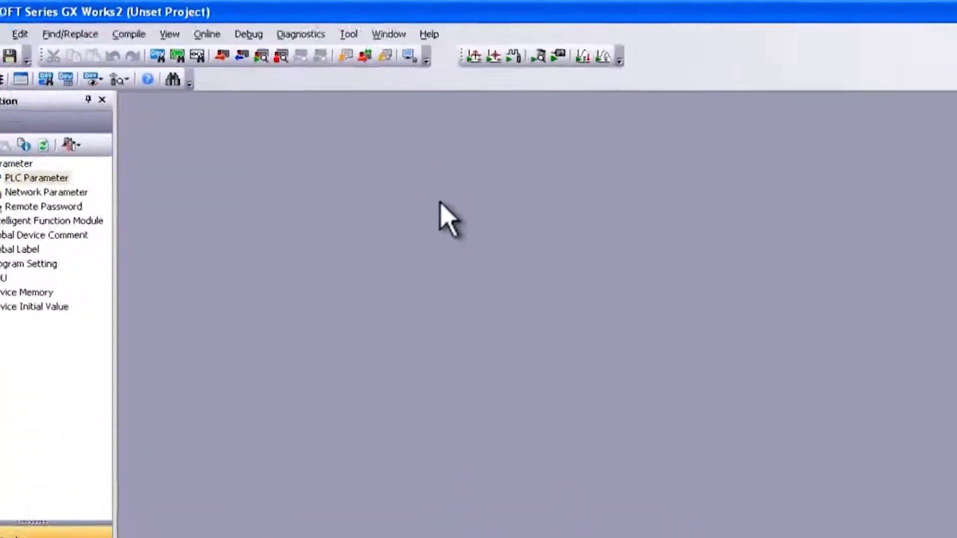
pyautogui.click(301, 34)
pyautogui.click(379, 72)
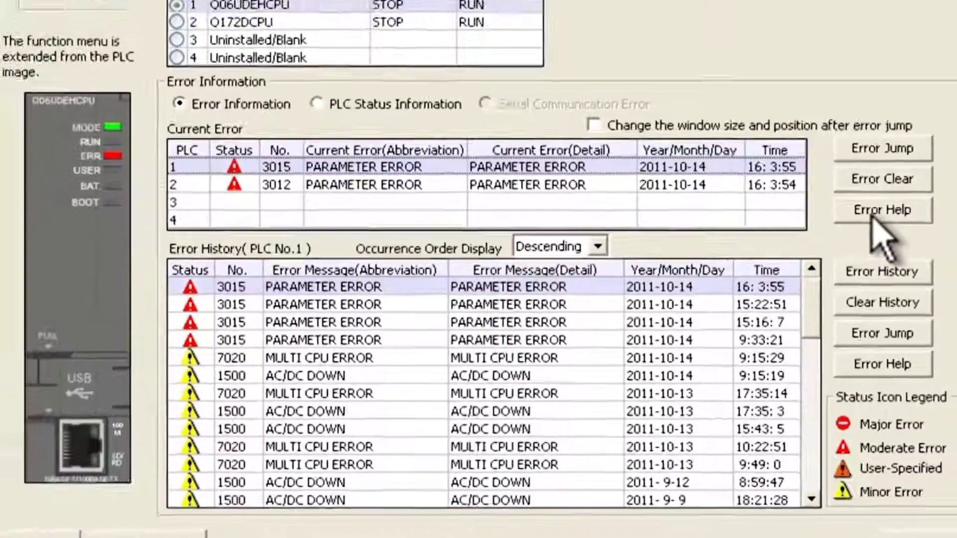
pyautogui.click(855, 153)
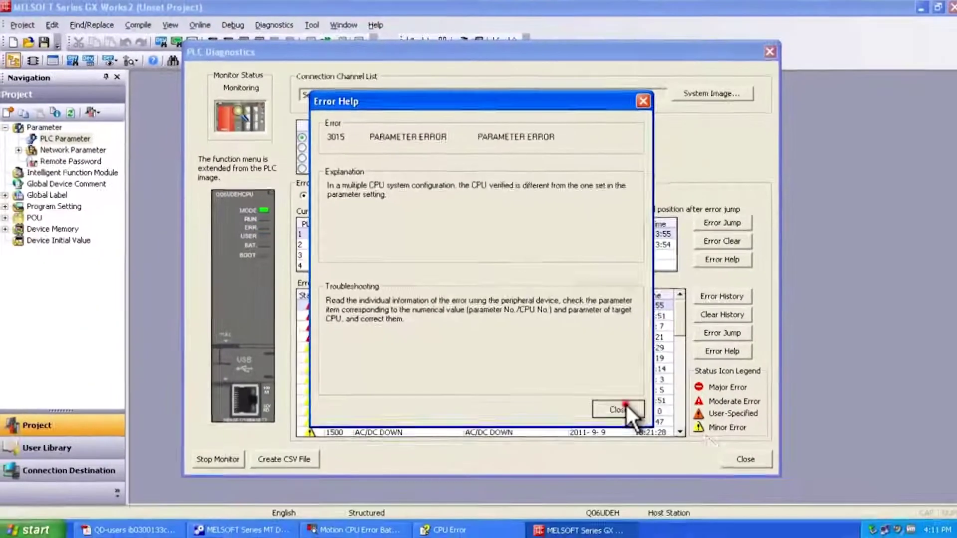
# - Close the PLC diagnostics, return to MT Developer2, and close its CPU error help and Motion CPU Error Batch Monitor
pyautogui.click(751, 474)
pyautogui.click(734, 455)
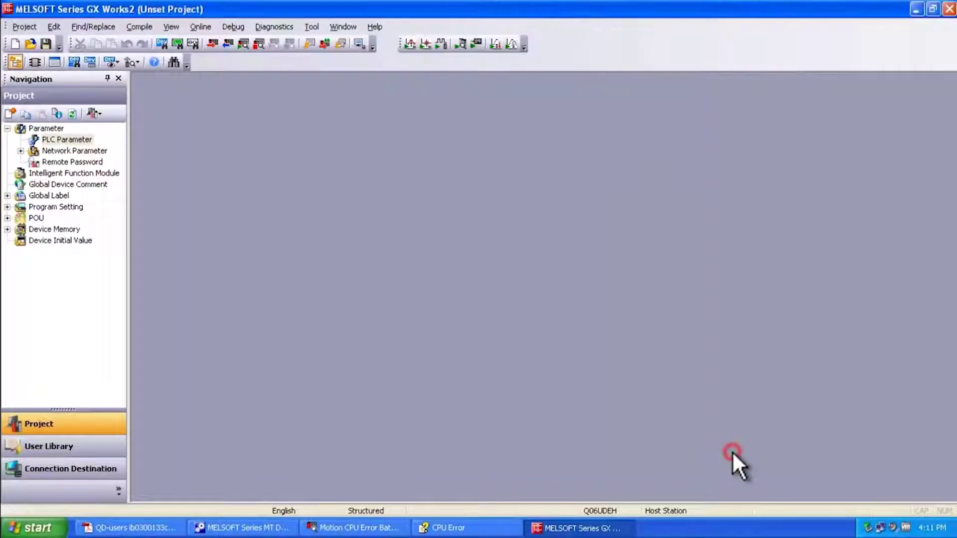
pyautogui.click(913, 10)
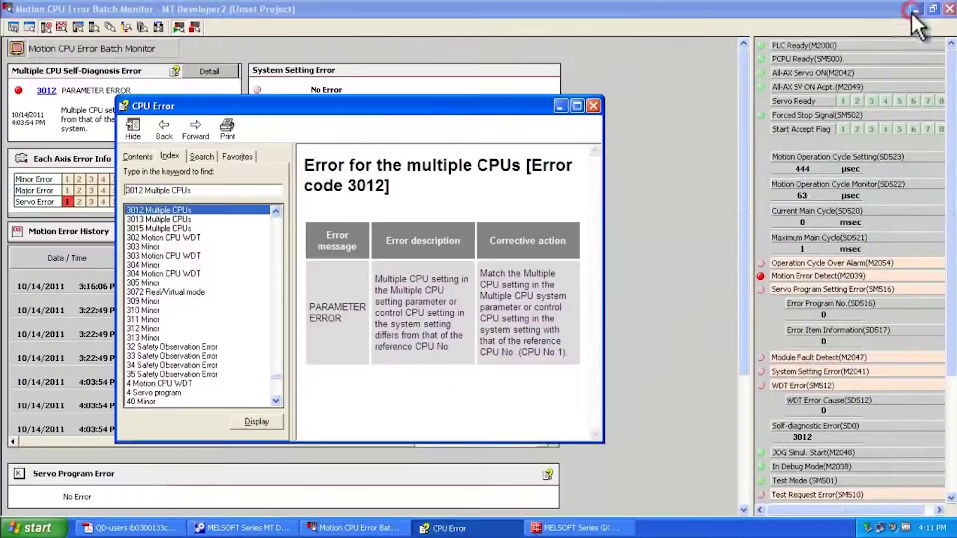
pyautogui.click(602, 107)
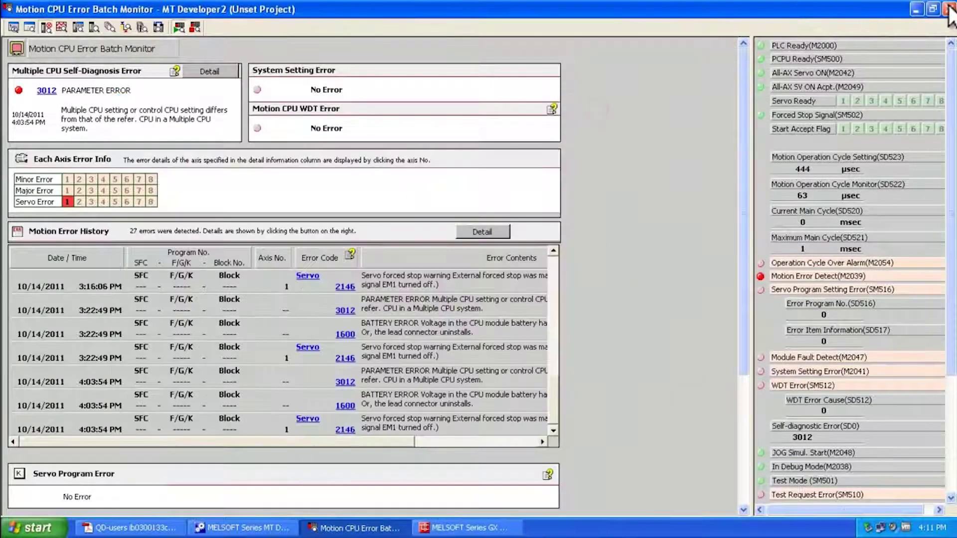
pyautogui.click(950, 9)
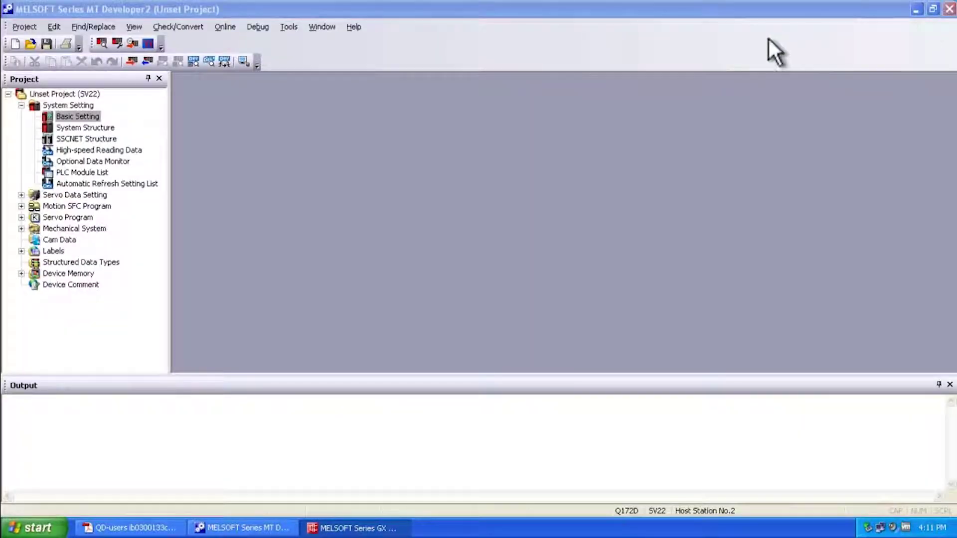
# - Open the Multiple CPU Setting in the motion project's Basic Setting and select 2 as the number of CPU modules
pyautogui.doubleClick(79, 117)
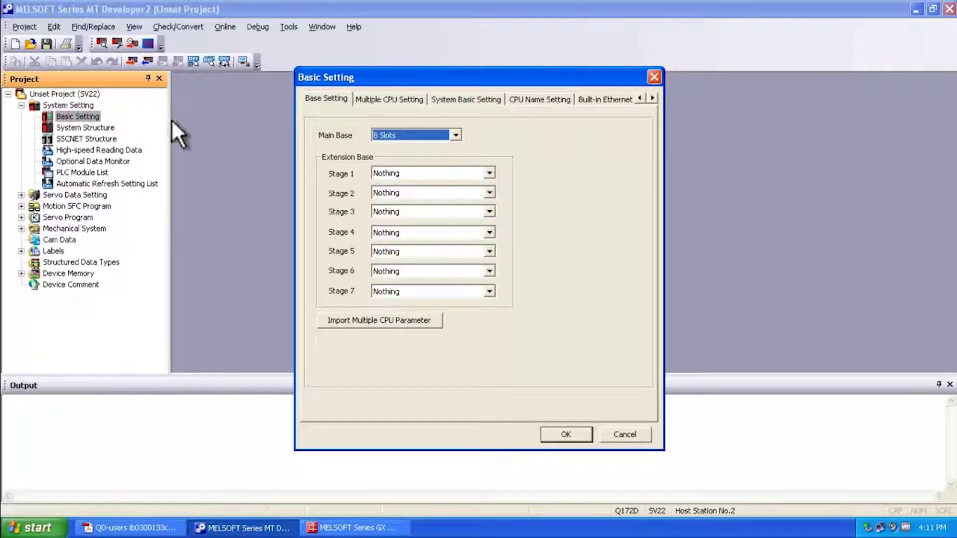
pyautogui.click(384, 100)
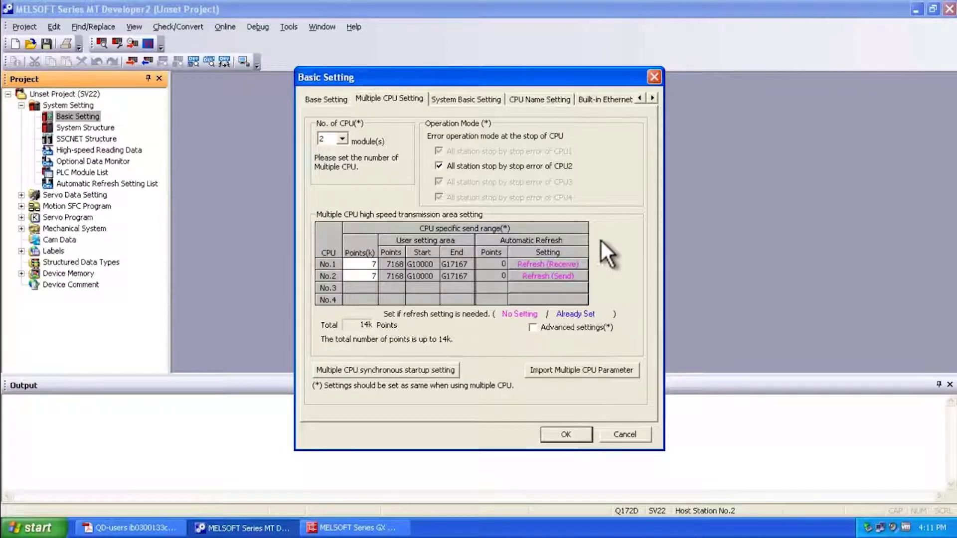
pyautogui.click(343, 136)
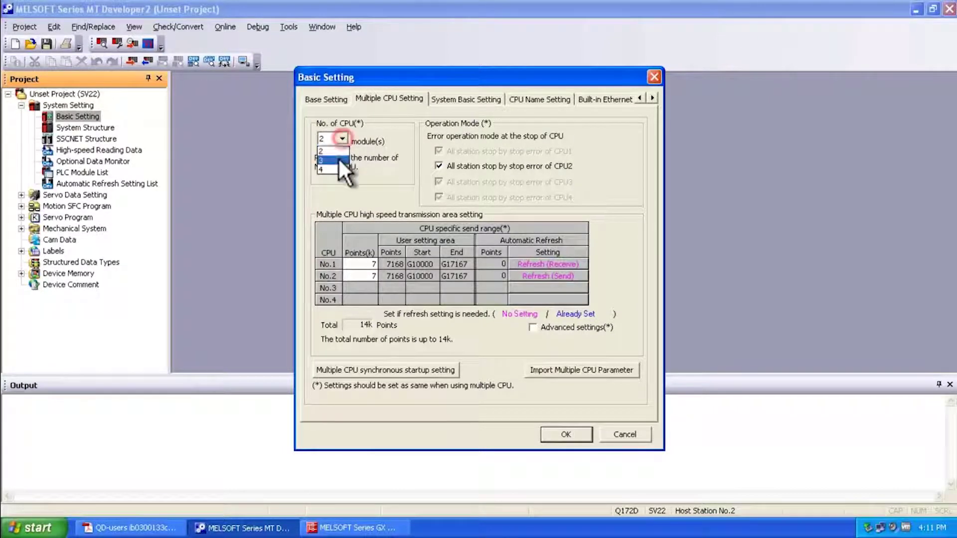
pyautogui.click(338, 152)
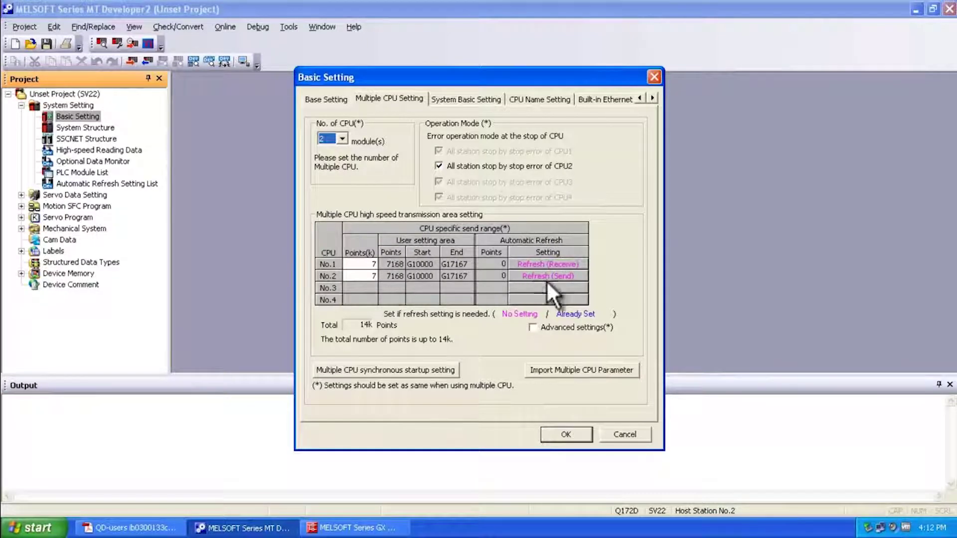
# - Review the motion CPU's automatic refresh and synchronous startup settings, accepting them and the Basic Setting
pyautogui.click(540, 265)
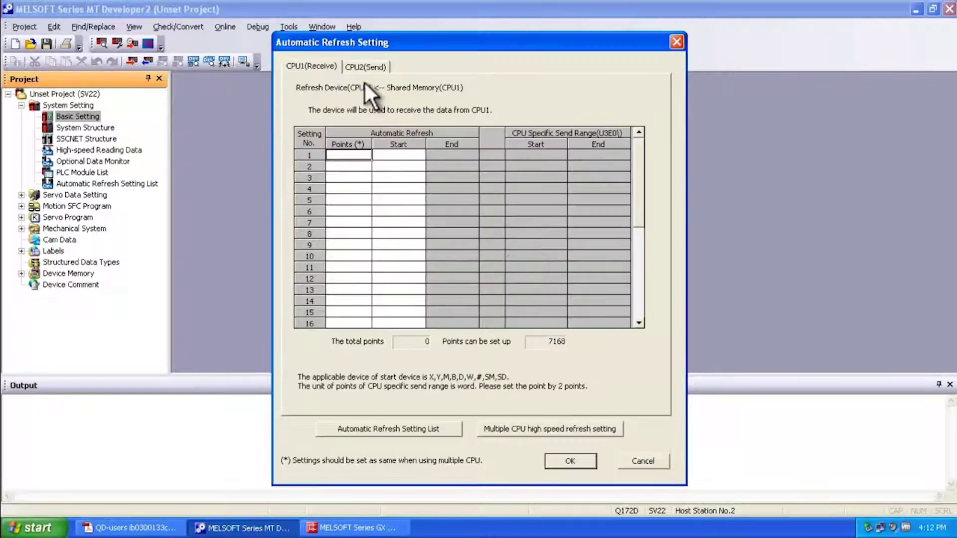
pyautogui.click(578, 459)
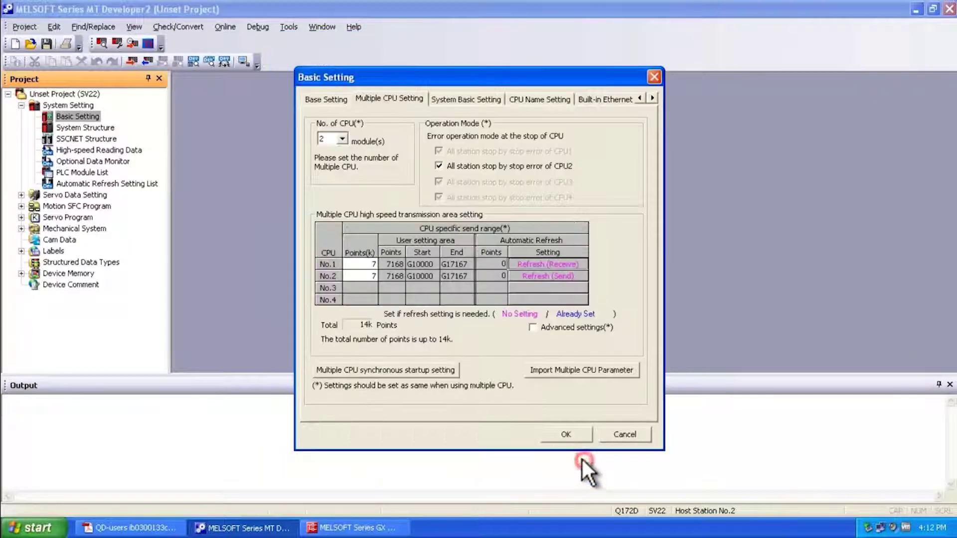
pyautogui.click(395, 369)
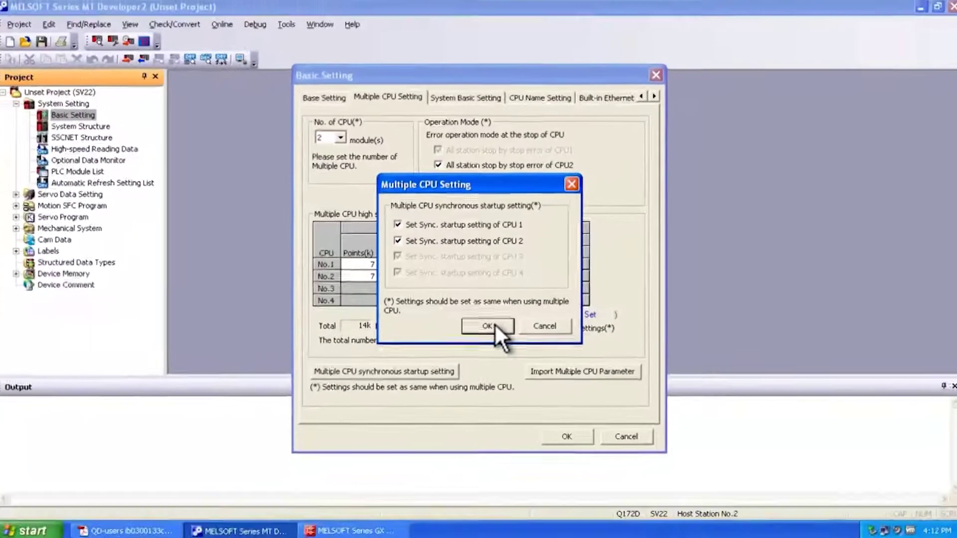
pyautogui.click(492, 370)
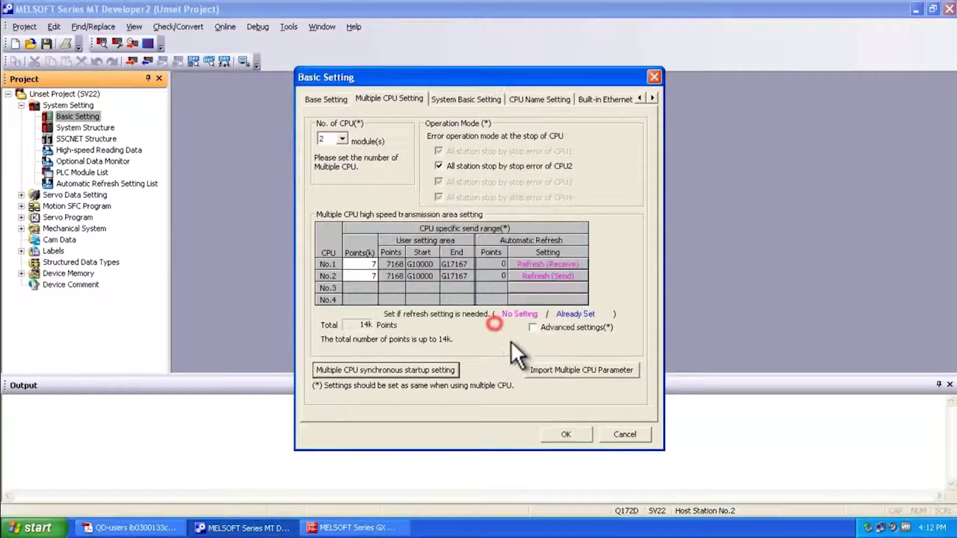
pyautogui.click(564, 433)
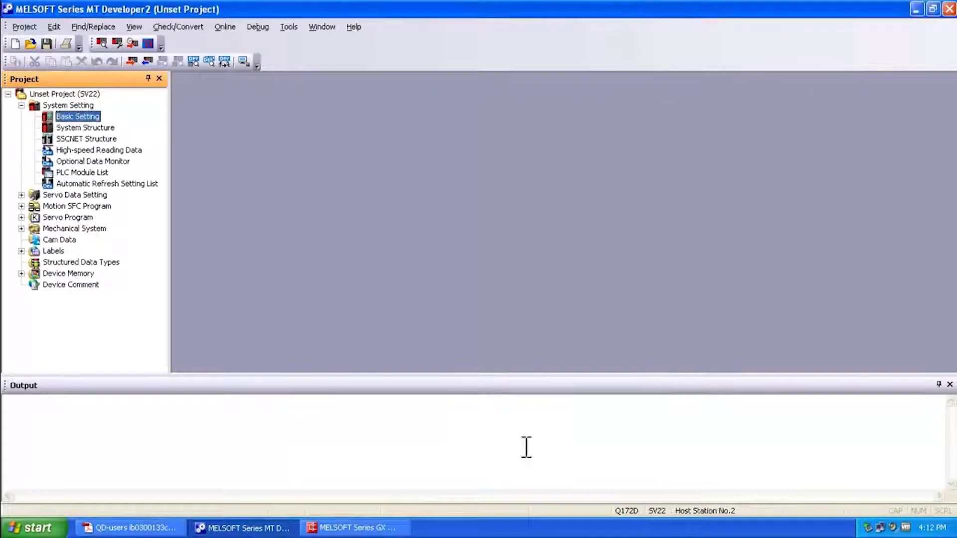
# - Switch to GX Works2, open the PLC parameters' Multiple CPU Setting, and check that No. of PLC is 2
pyautogui.click(386, 528)
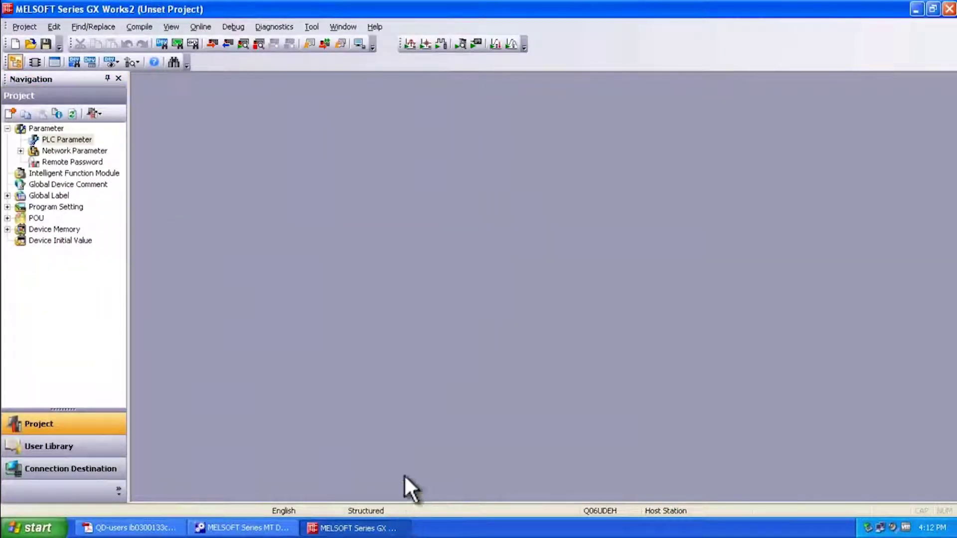
pyautogui.doubleClick(77, 136)
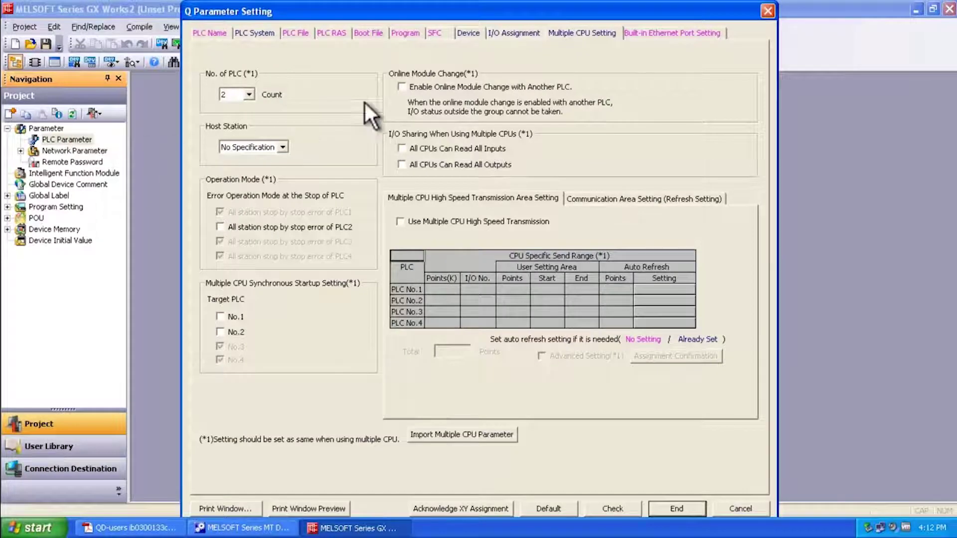
pyautogui.click(555, 31)
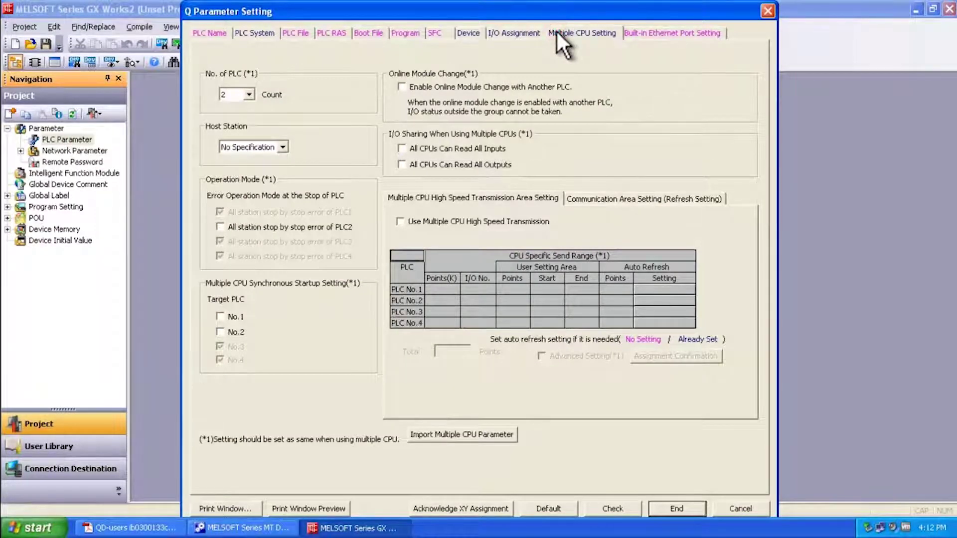
pyautogui.click(248, 94)
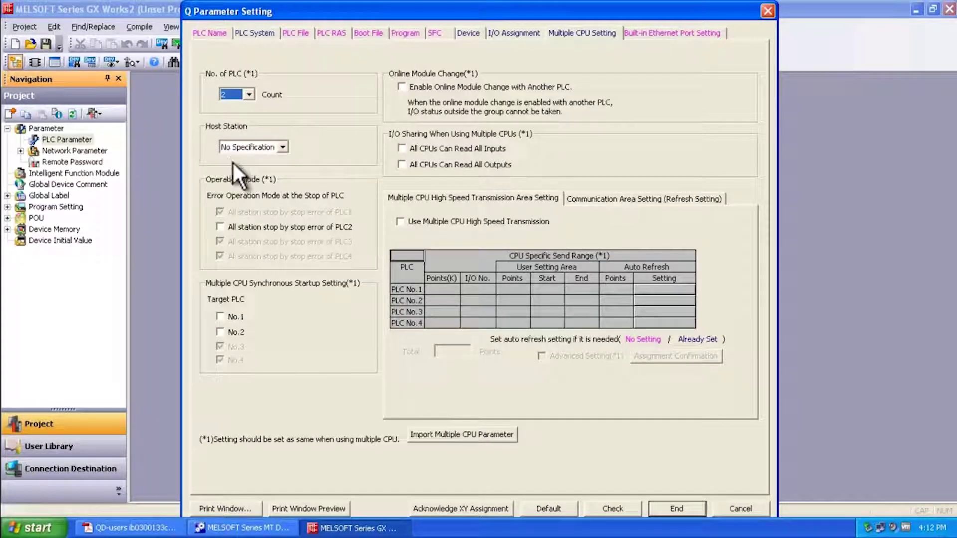
# - Enable all station stop by stop error of PLC2 and multiple CPU synchronous startup for PLCs No.1 and No.2
pyautogui.click(219, 227)
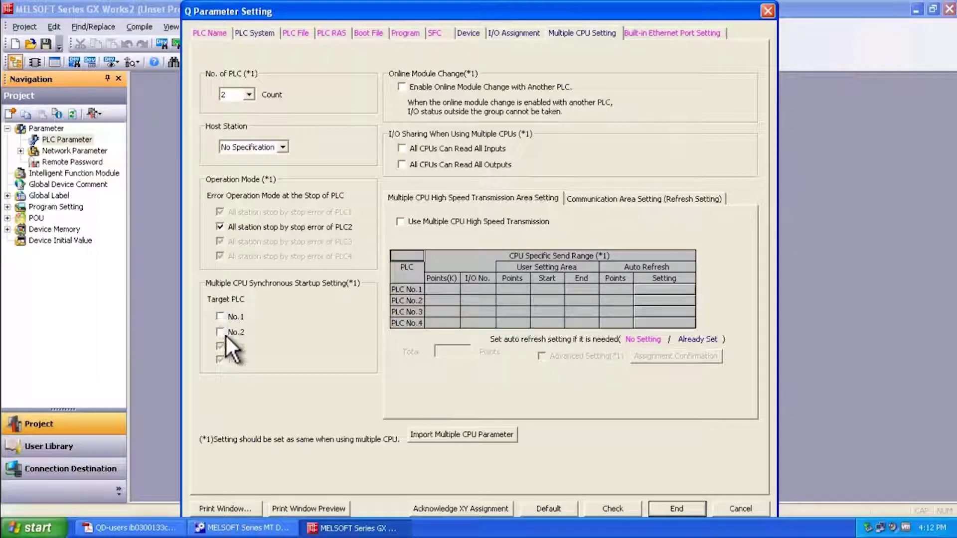
pyautogui.click(220, 316)
pyautogui.click(220, 332)
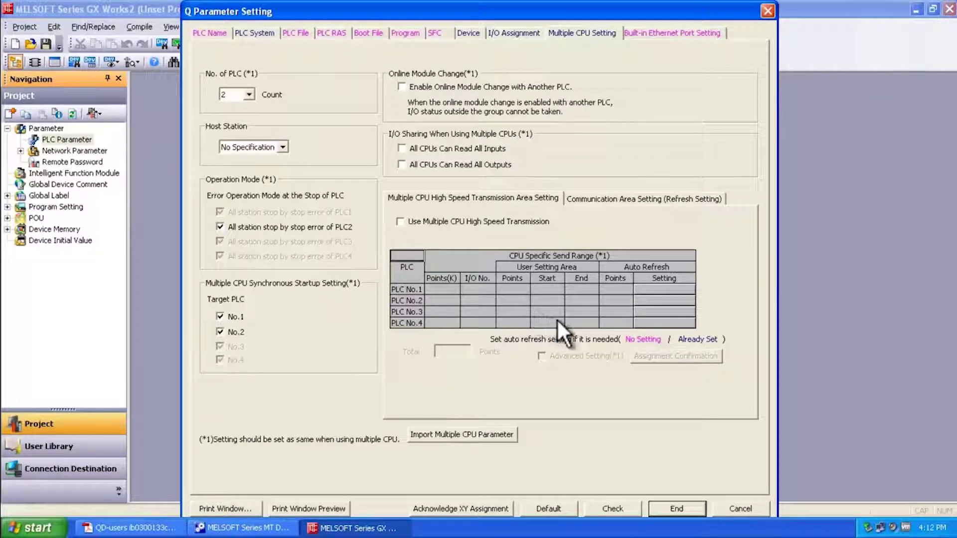
# - Enable Use Multiple CPU High Speed Transmission and review the auto refresh settings for PLC No.1
pyautogui.click(400, 221)
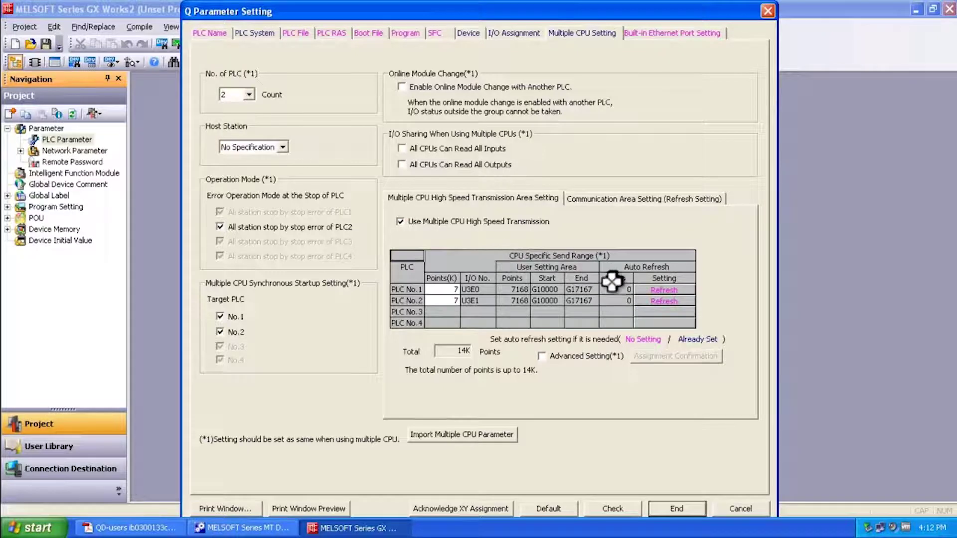
pyautogui.click(657, 289)
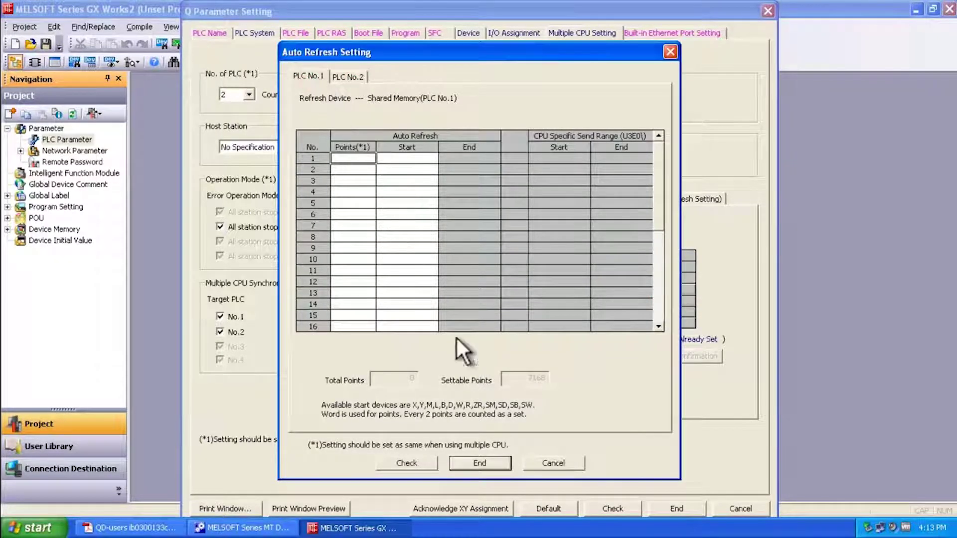
pyautogui.click(496, 461)
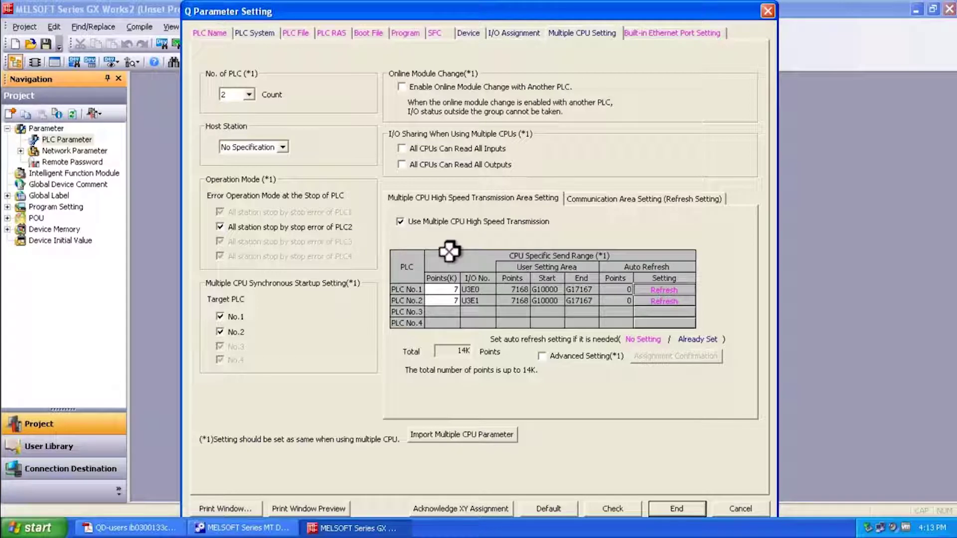
pyautogui.click(400, 221)
pyautogui.click(400, 221)
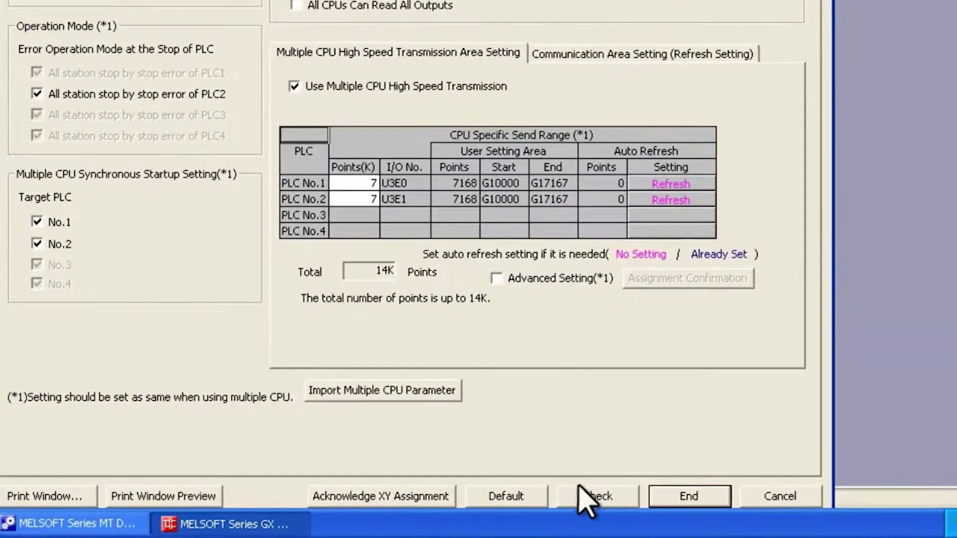
# - Run the parameter check on the Q parameter settings and accept them
pyautogui.click(605, 508)
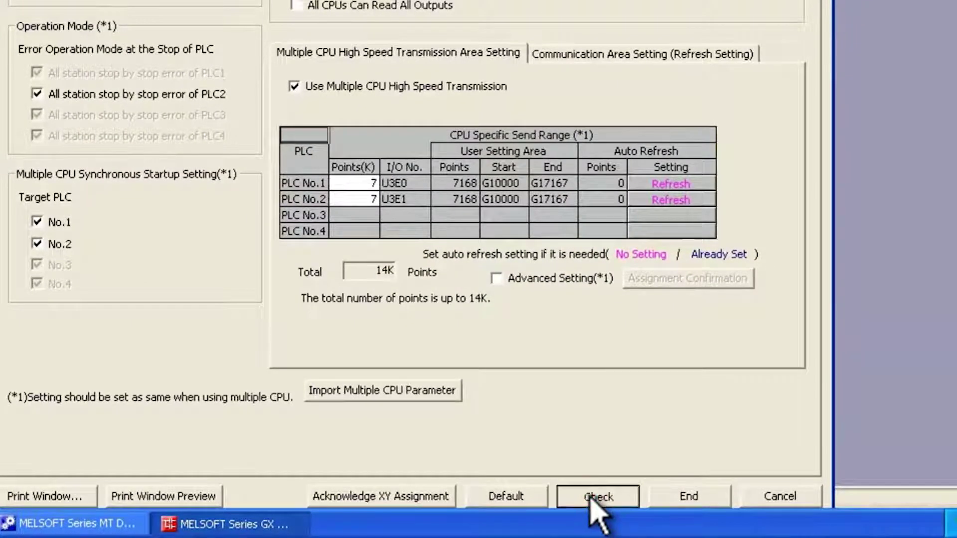
pyautogui.click(421, 181)
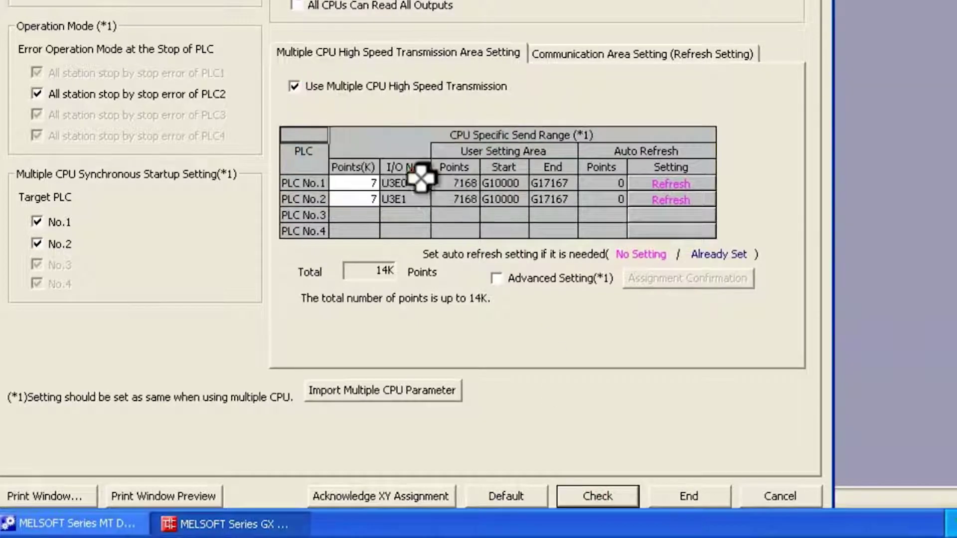
pyautogui.click(681, 497)
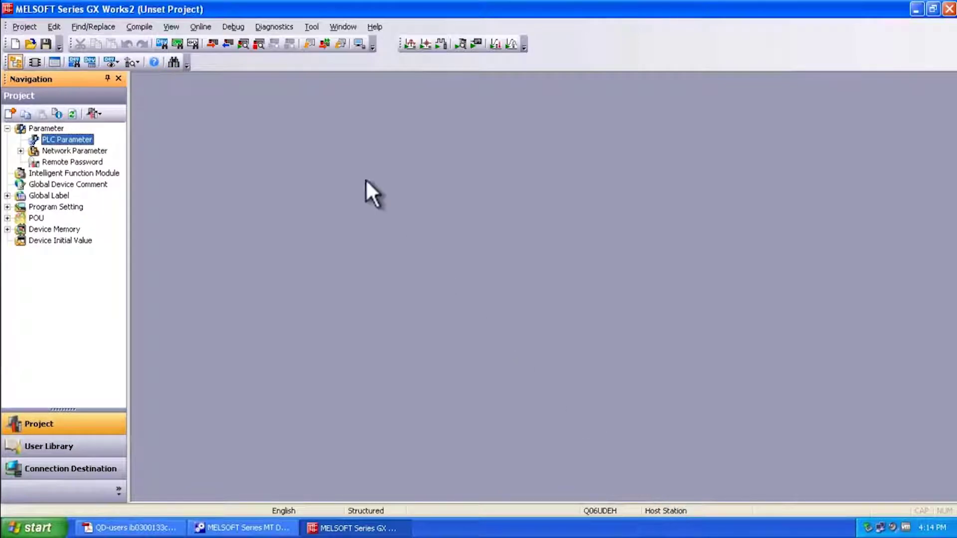
# - Write the parameters and program to the PLC, and close the Online Data Operation dialog once finished
pyautogui.click(208, 41)
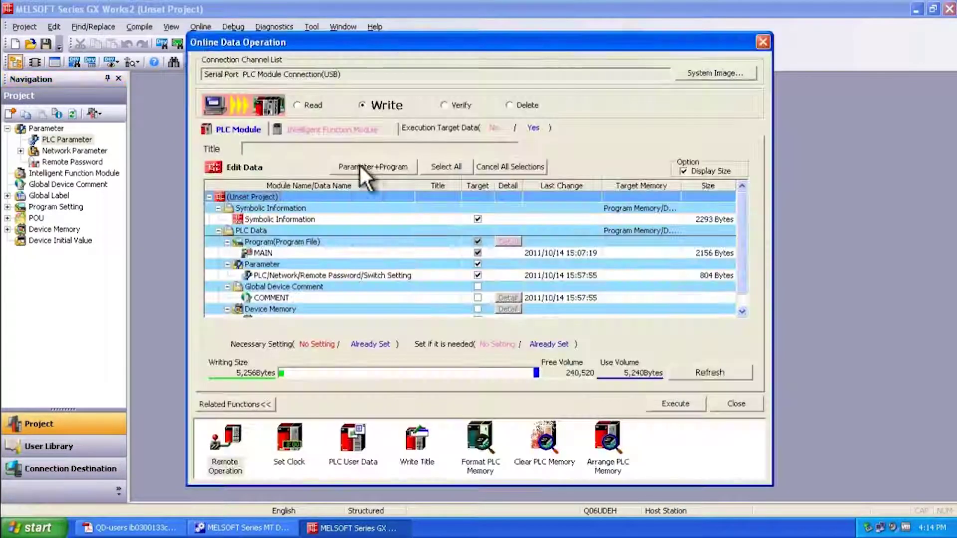
pyautogui.click(363, 167)
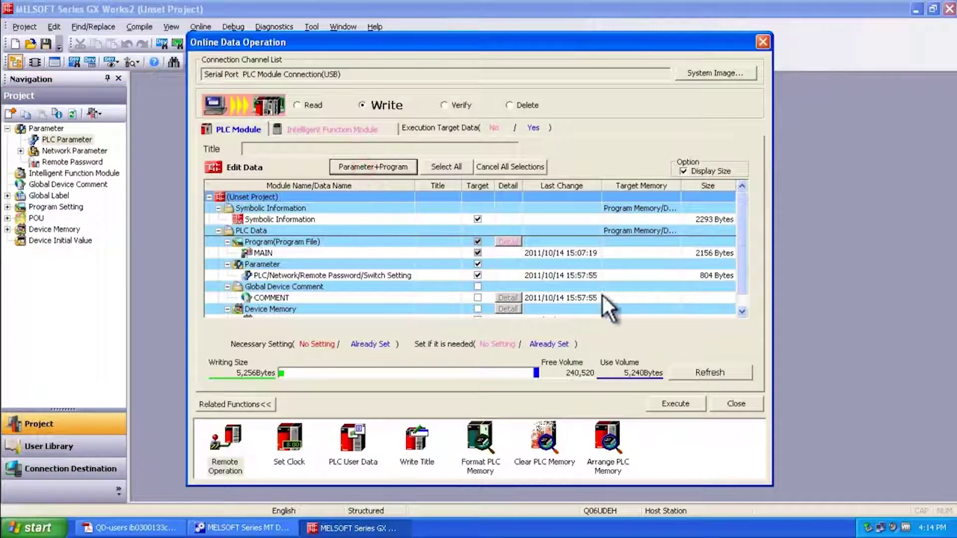
pyautogui.click(673, 401)
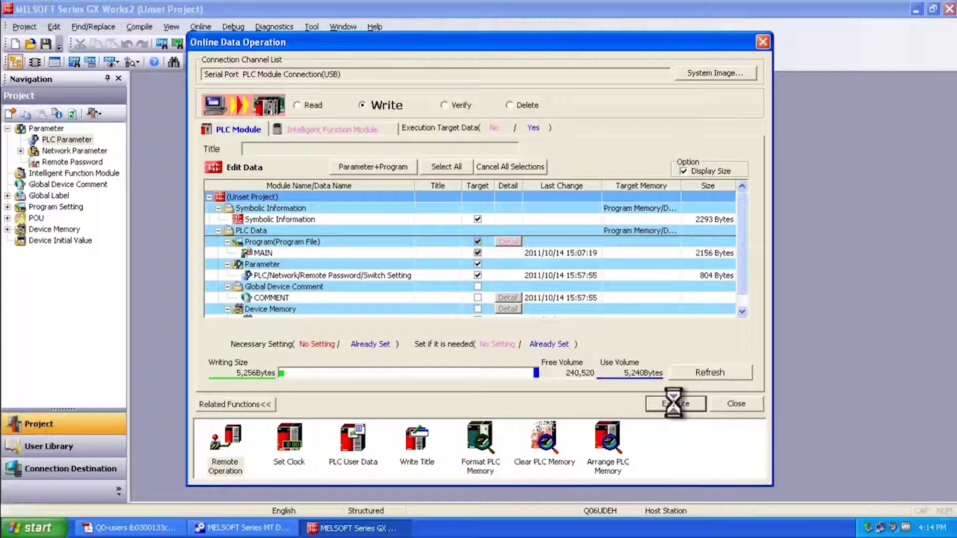
pyautogui.click(480, 306)
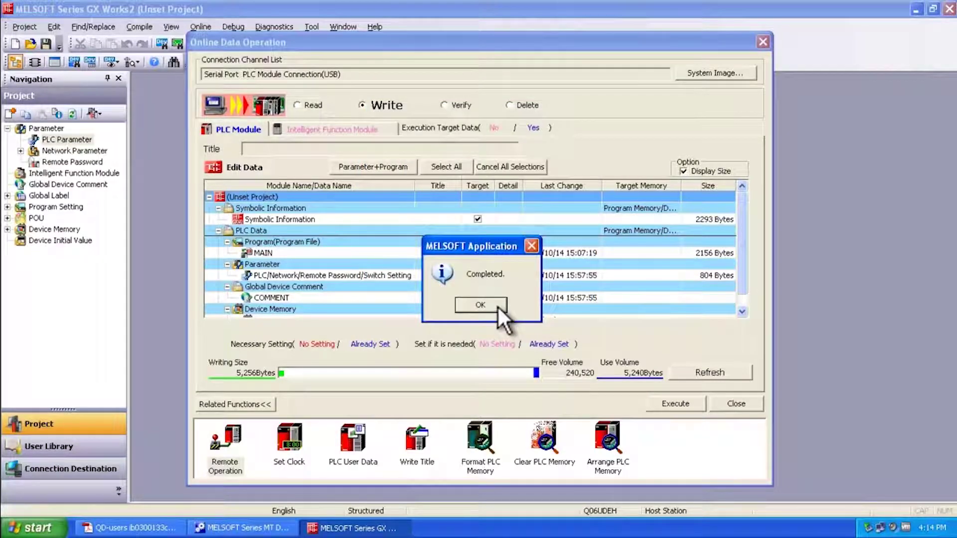
pyautogui.click(498, 306)
pyautogui.click(725, 400)
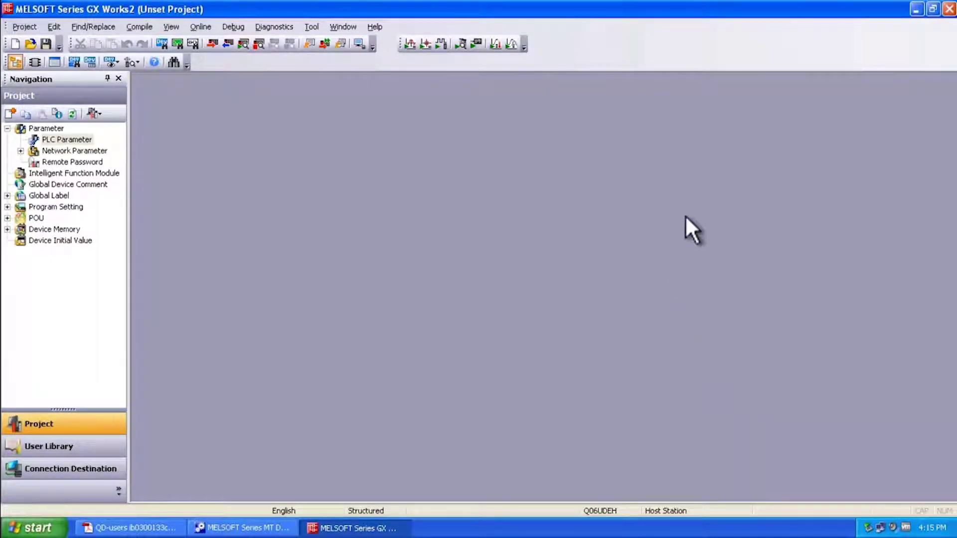
# - Switch to MT Developer2 and start importing multiple CPU parameters, choosing PLC Project in My Documents as the source folder
pyautogui.click(916, 10)
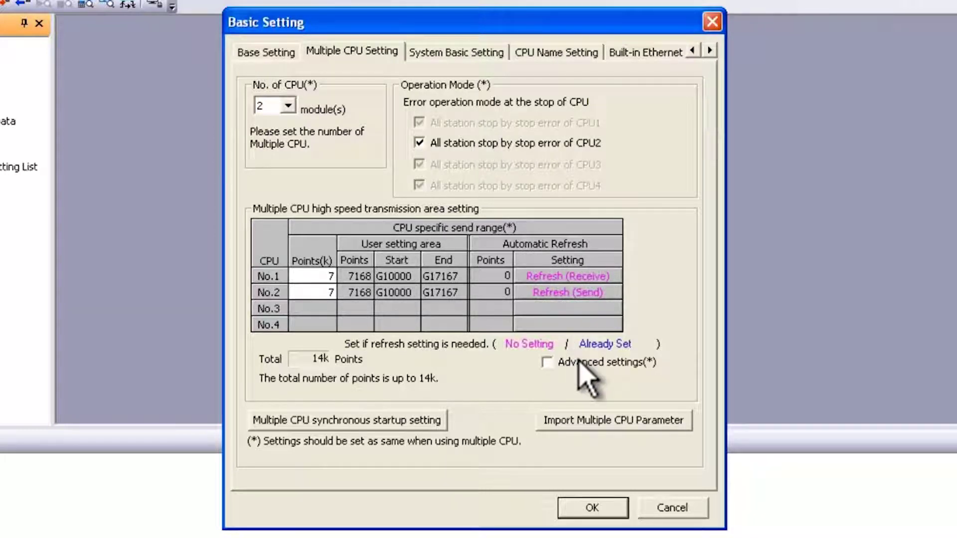
pyautogui.click(604, 420)
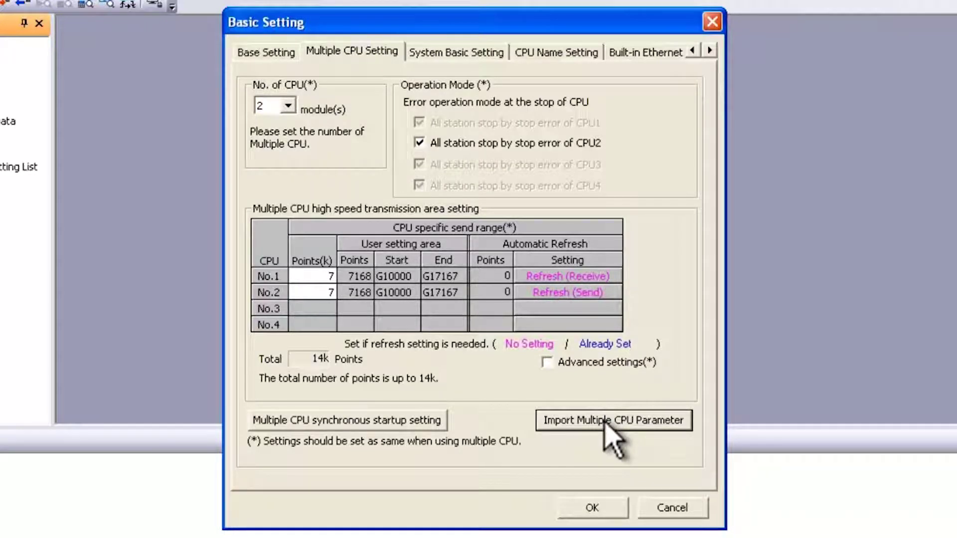
pyautogui.click(605, 421)
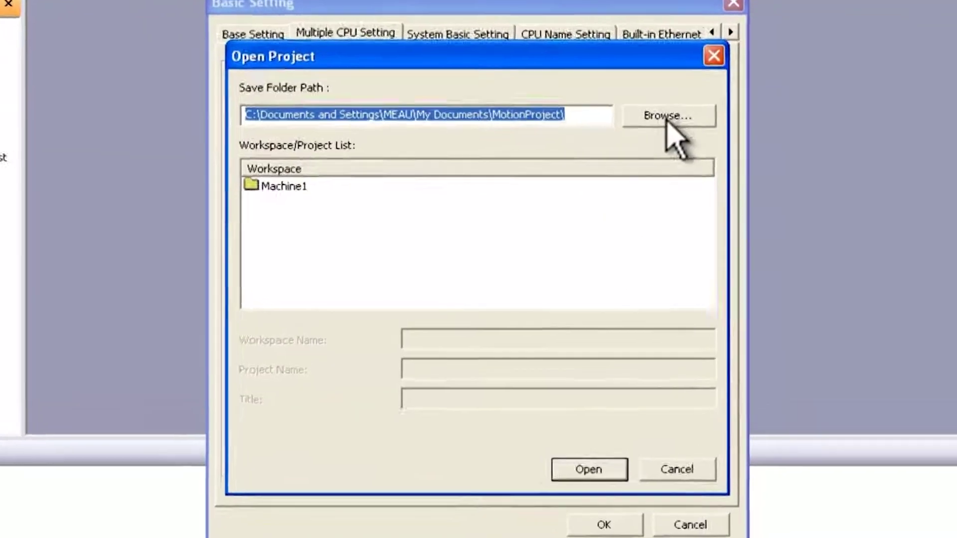
pyautogui.click(663, 129)
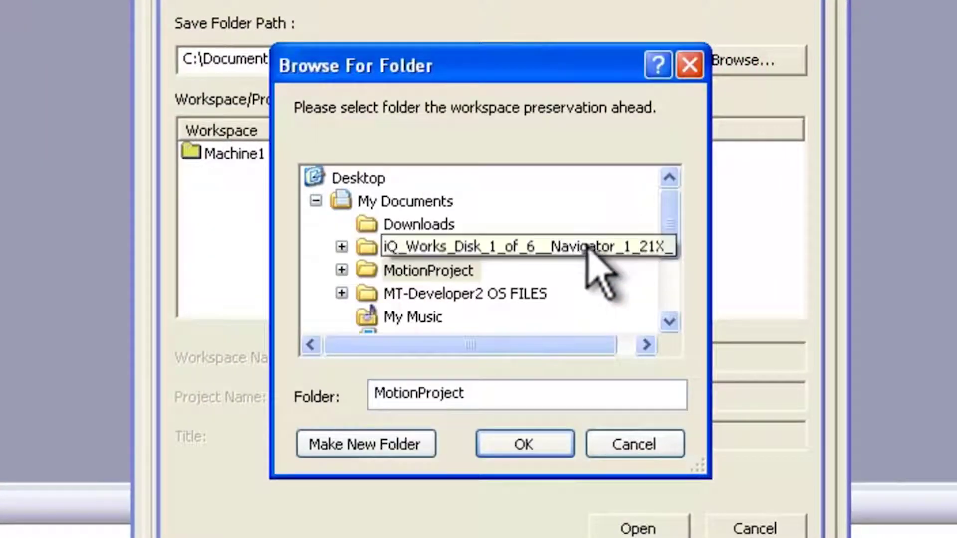
pyautogui.moveTo(667, 217); pyautogui.dragTo(674, 272)
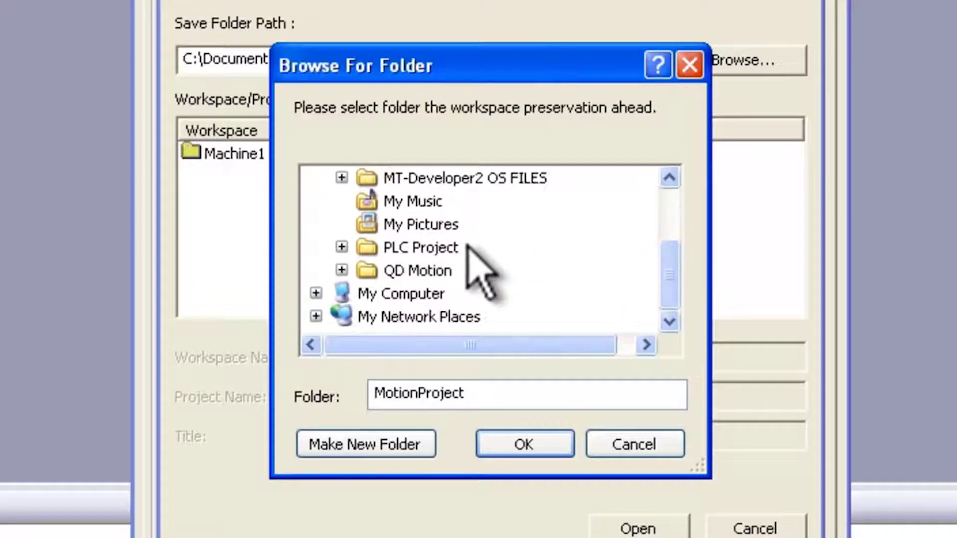
pyautogui.click(449, 248)
pyautogui.click(537, 454)
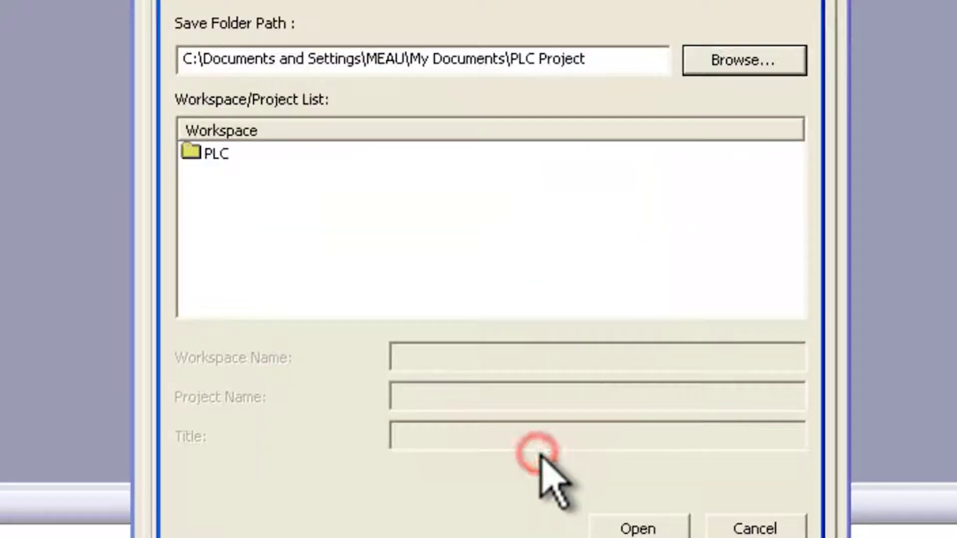
# - Import the multiple CPU parameters from "project" in the PLC workspace into the motion CPU's Basic Setting, accepting the overwrite
pyautogui.click(213, 154)
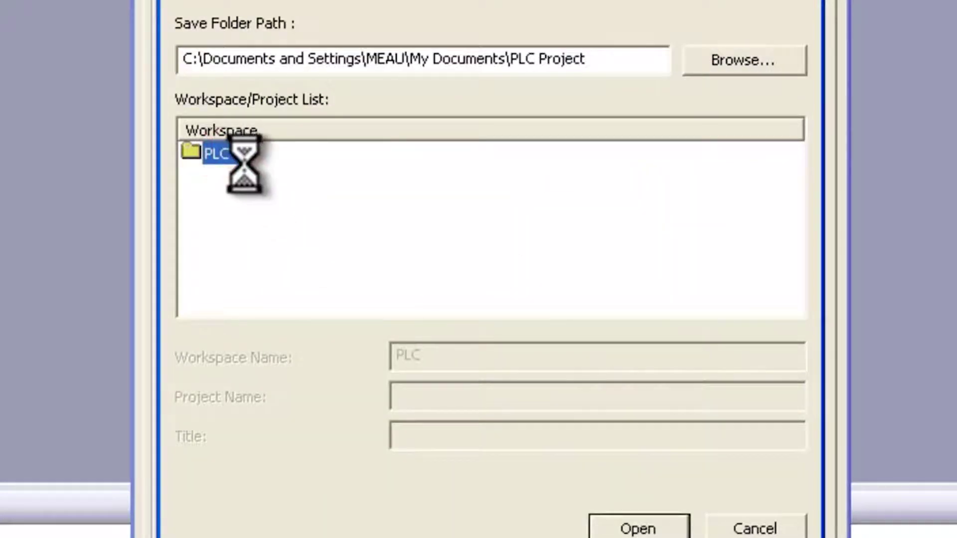
pyautogui.click(234, 177)
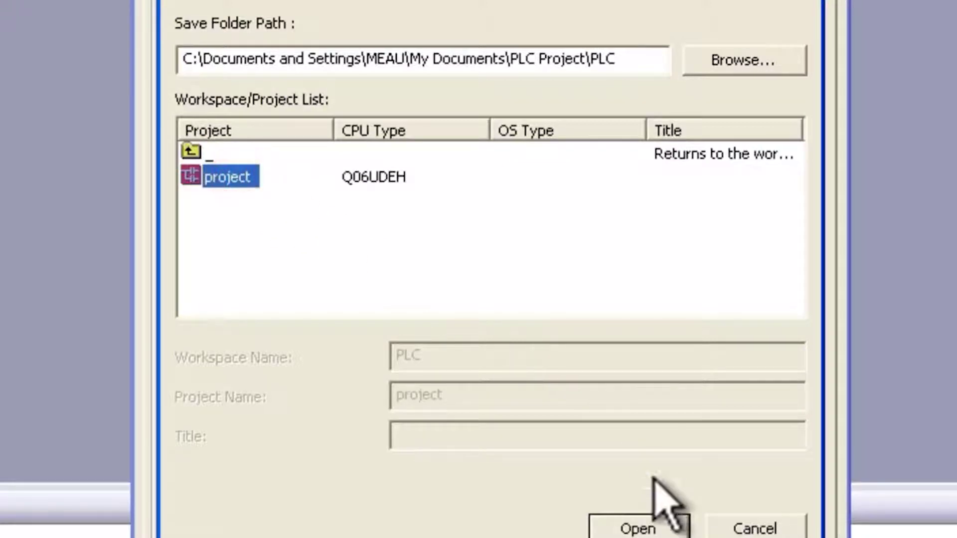
pyautogui.click(648, 525)
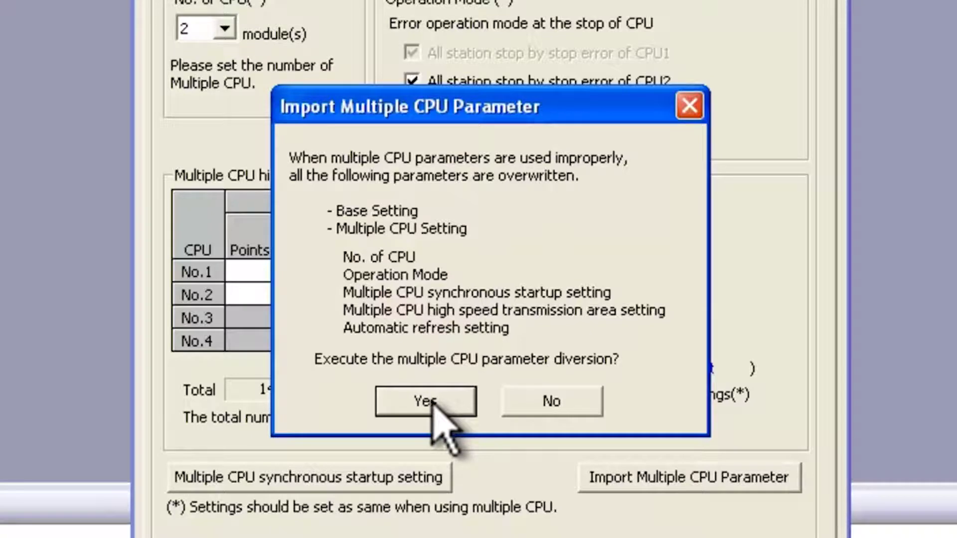
pyautogui.click(432, 401)
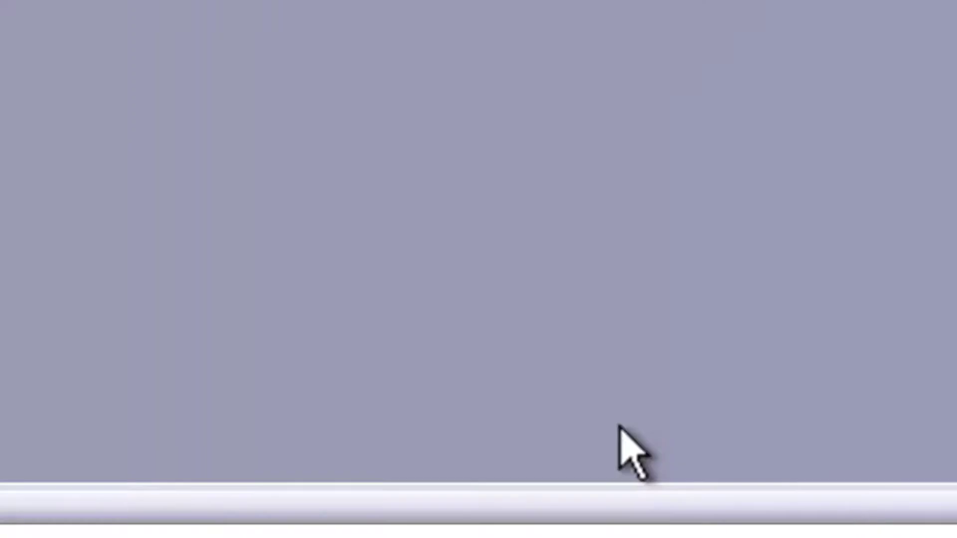